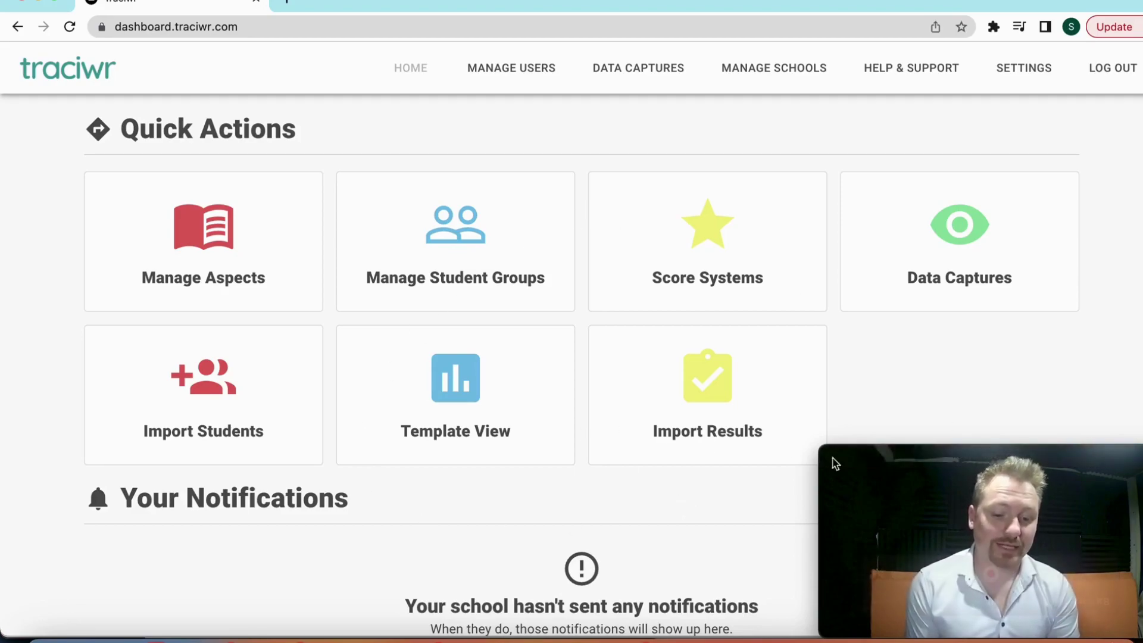
Open the data captures and start a new capture titled "Spring 2023"
left_click(951, 291)
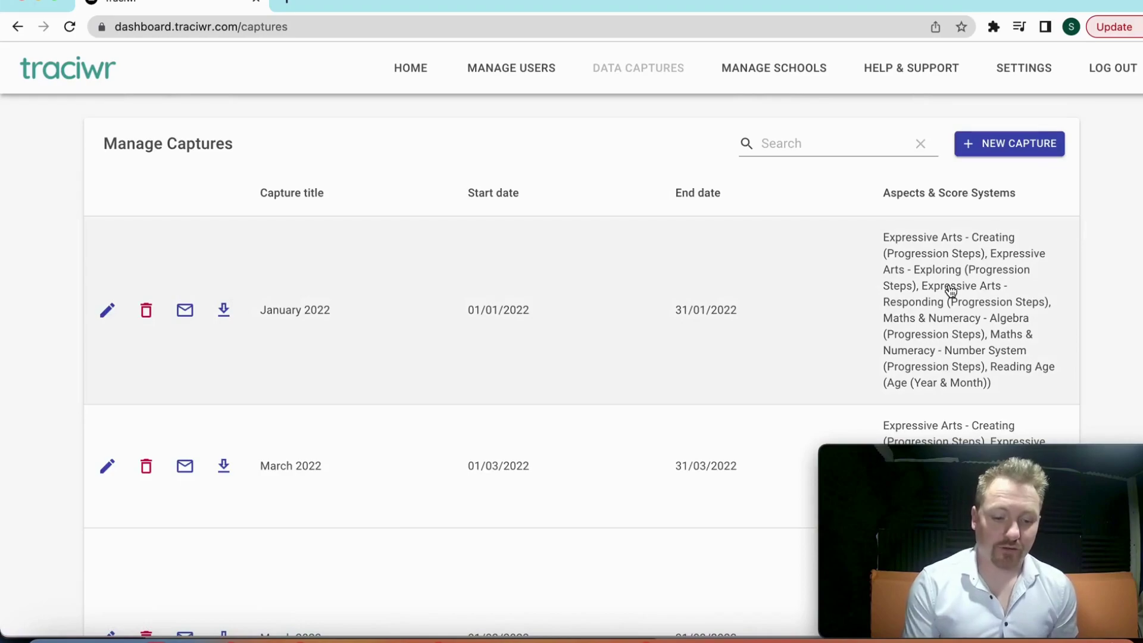
left_click(994, 148)
type("Spring 2024")
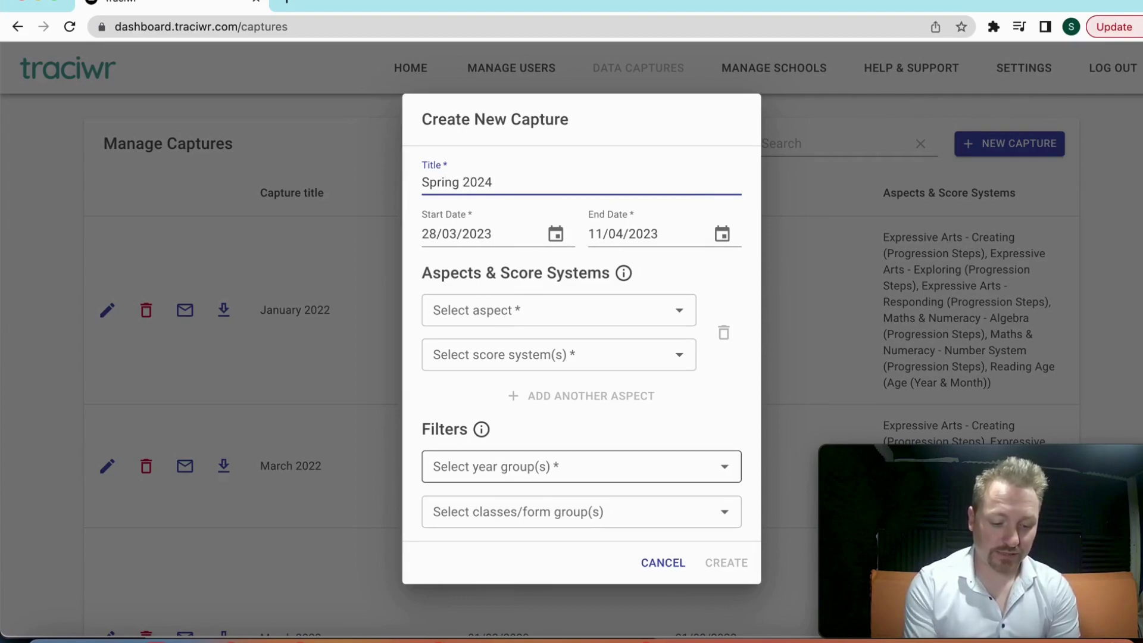
key("BackSpace")
type("3")
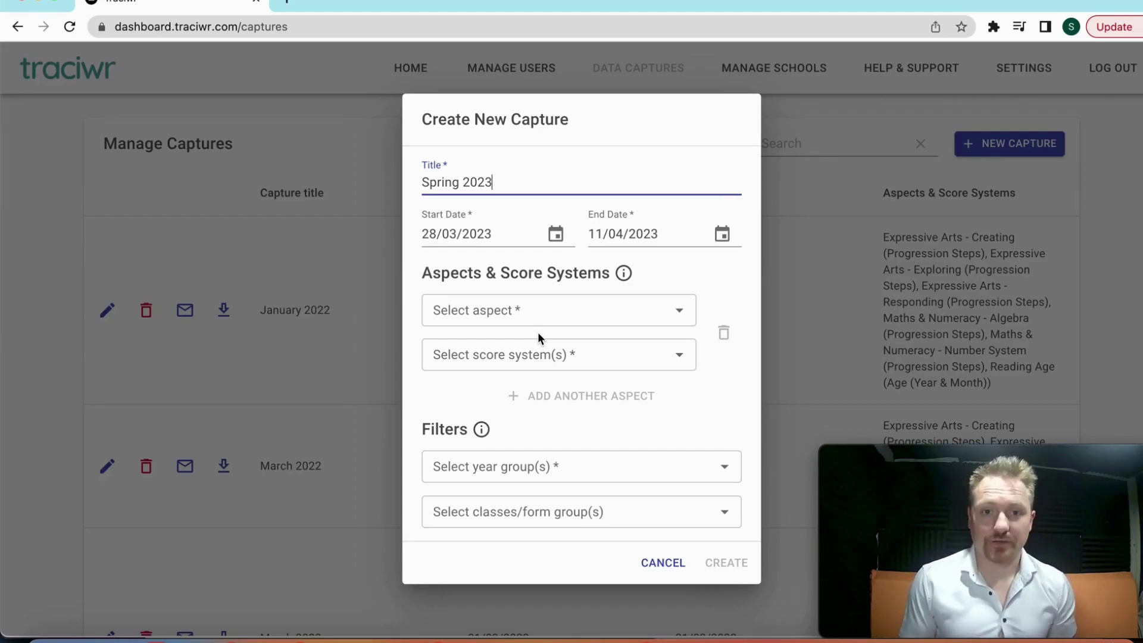
Set the capture's aspect to Reading Age with the Age (Year & Month) score system
left_click(505, 306)
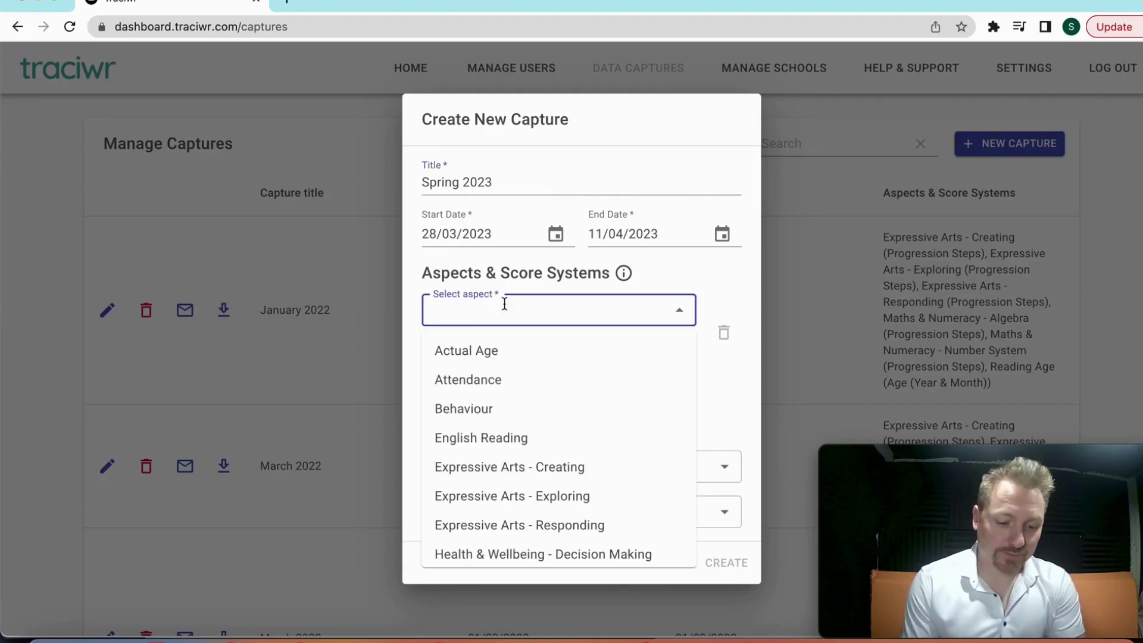
scroll(503, 481, "down", 5)
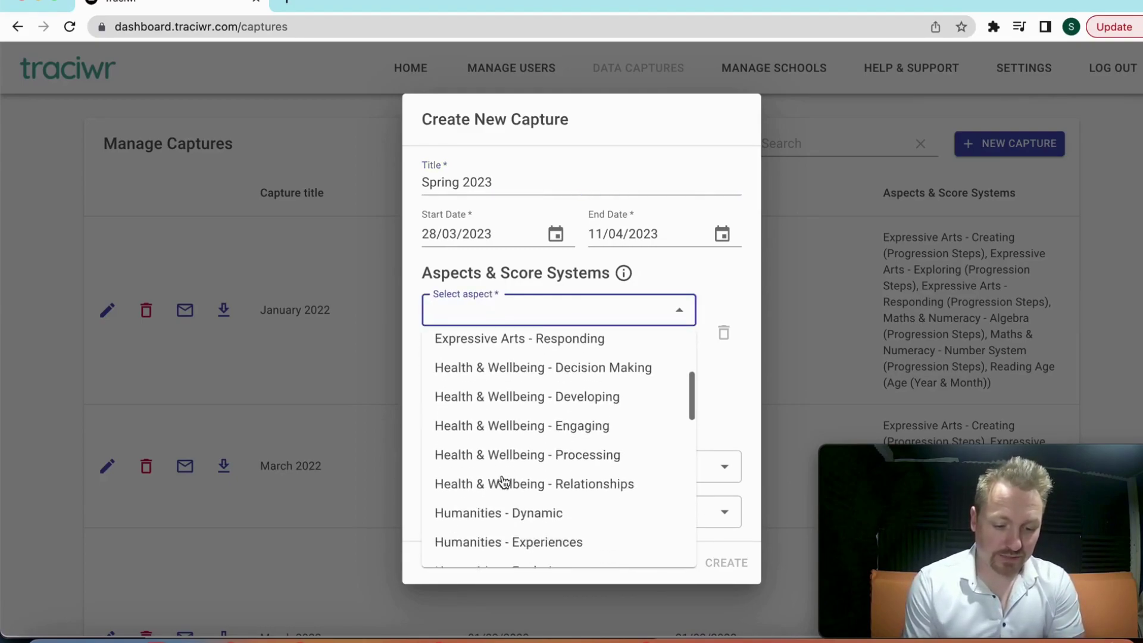
scroll(504, 481, "down", 10)
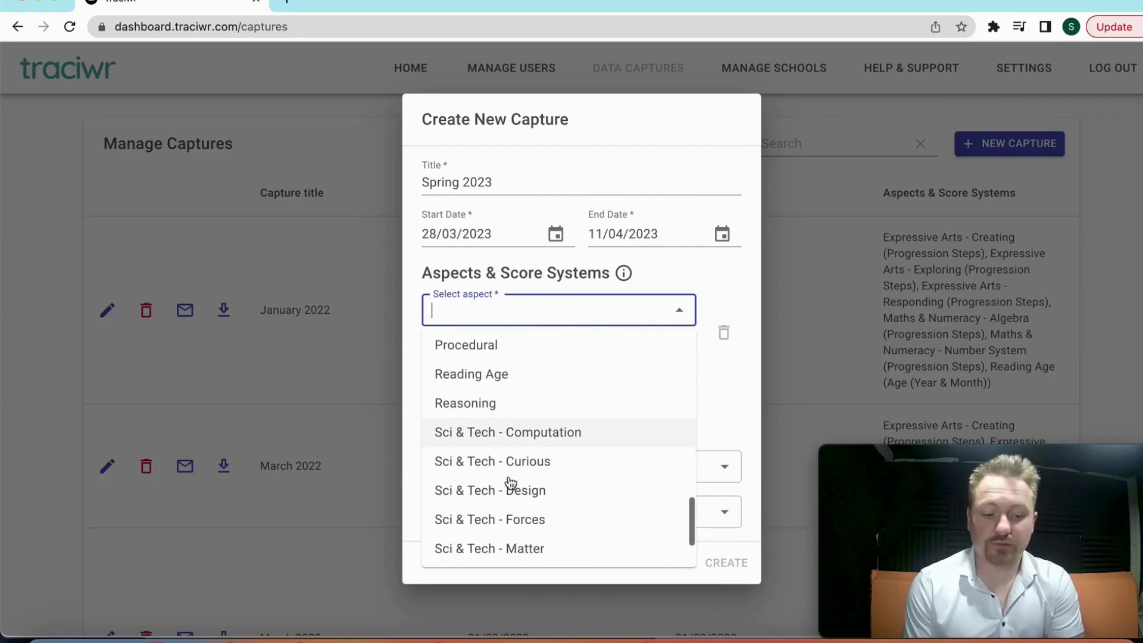
left_click(500, 381)
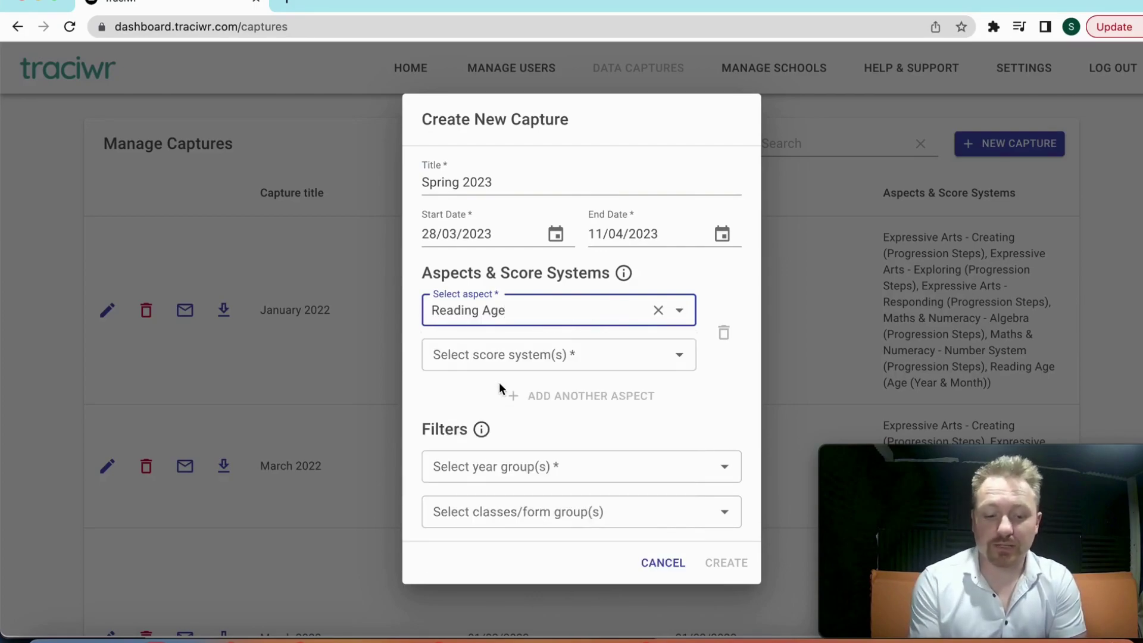
left_click(480, 351)
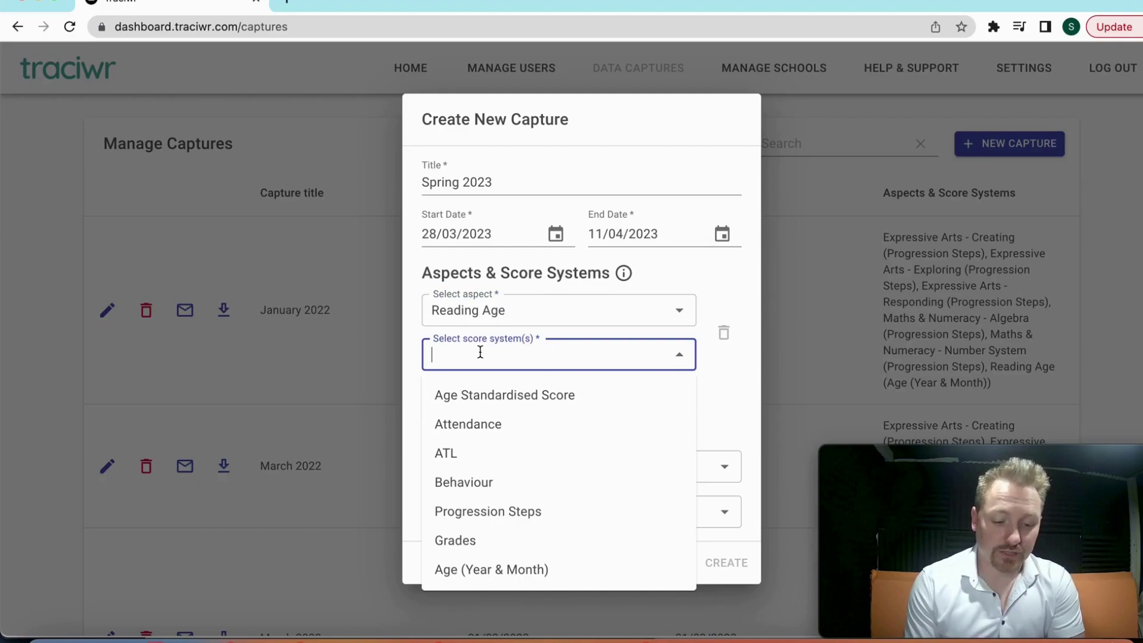
left_click(513, 568)
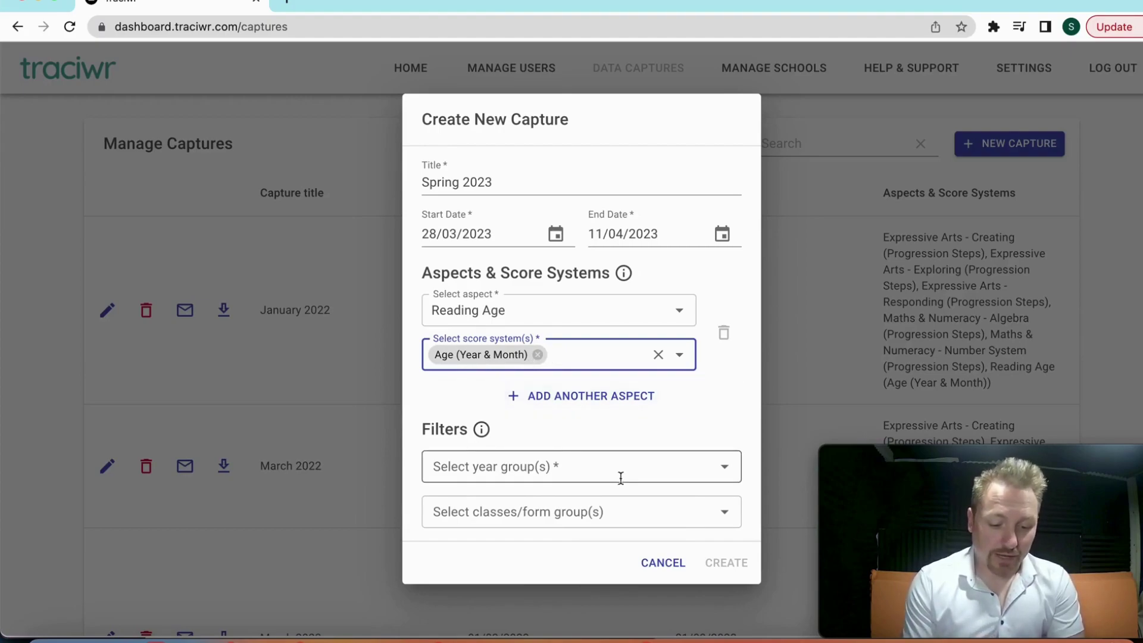
left_click(659, 440)
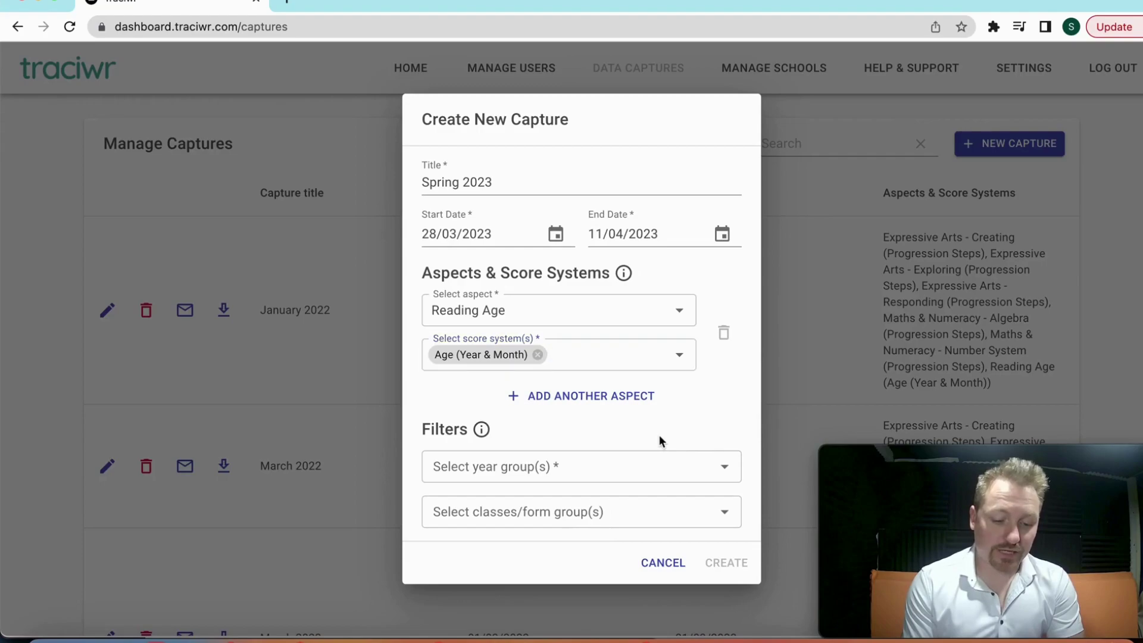
Filter the capture to year group Y5 and class 5, and create it
left_click(589, 468)
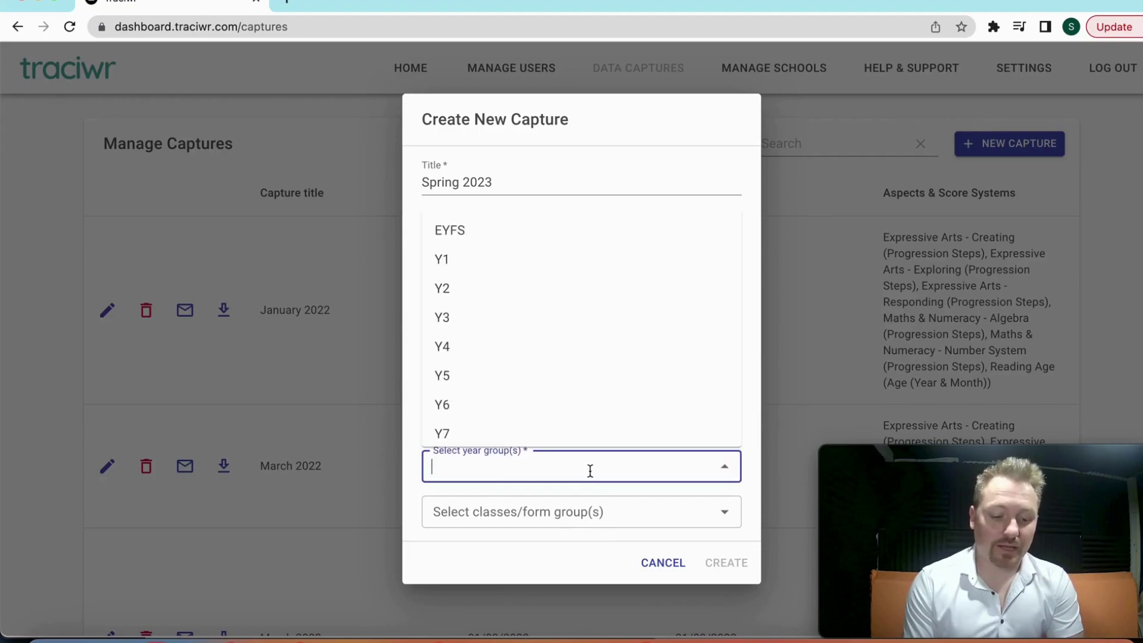
left_click(464, 379)
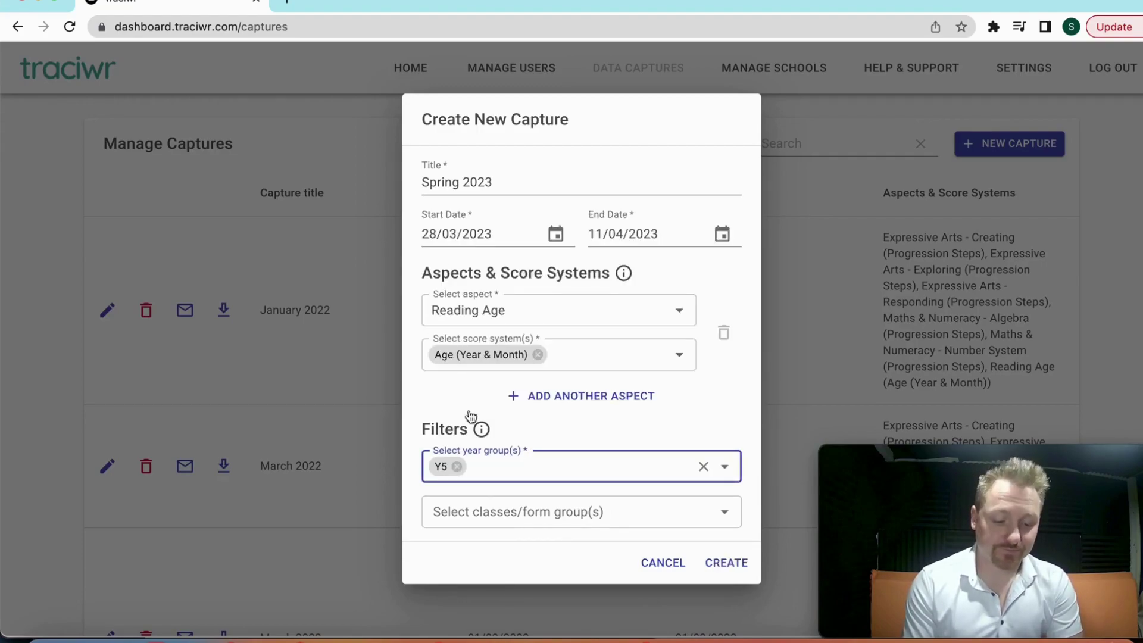
left_click(459, 515)
left_click(443, 470)
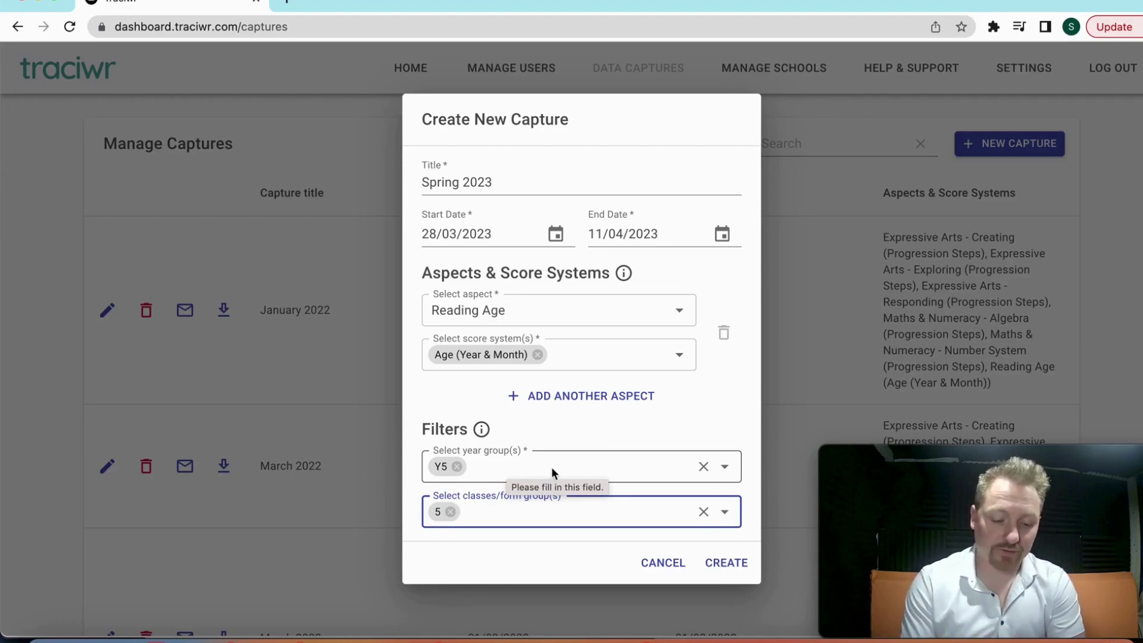
left_click(720, 562)
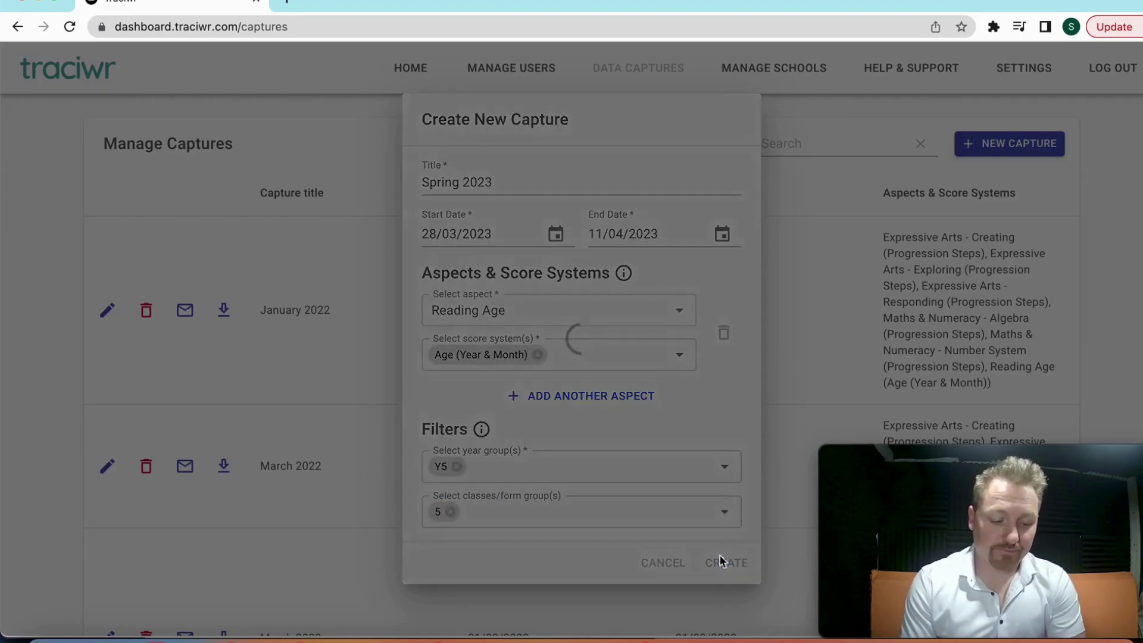
Send the notification for the Spring 2023 capture to the class 5 staff member
scroll(620, 556, "down", 10)
scroll(572, 506, "up", 1)
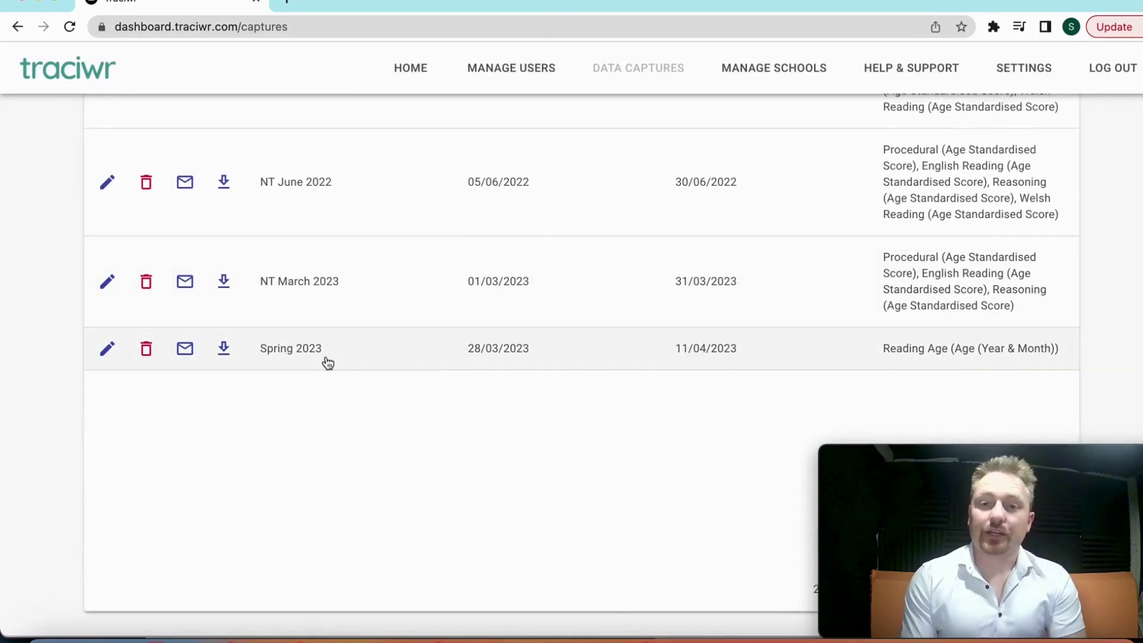
left_click(181, 357)
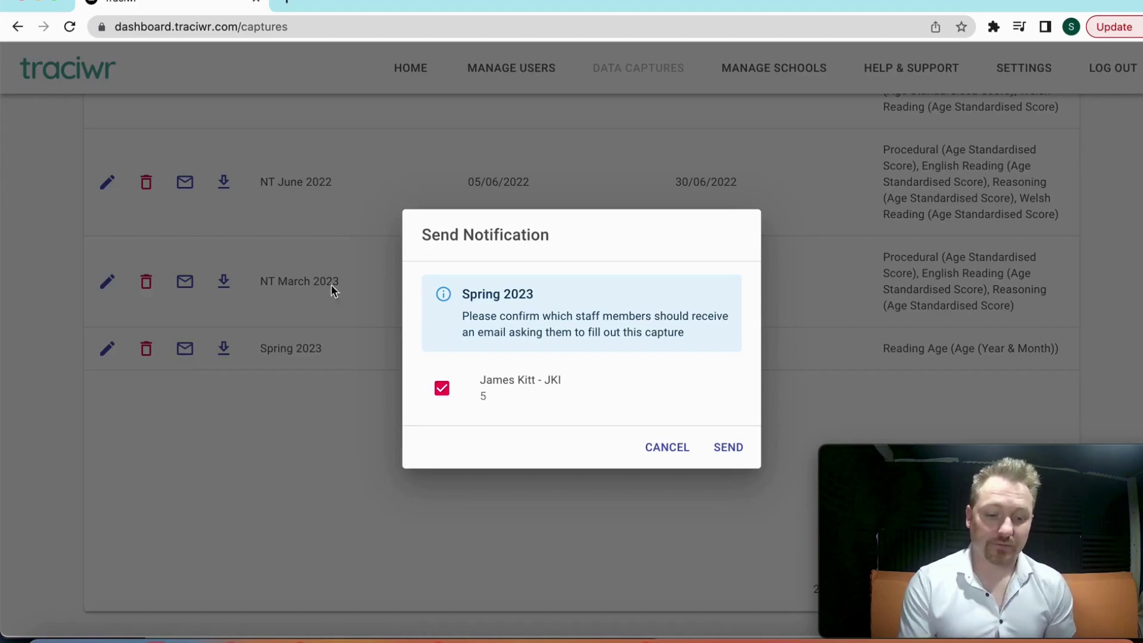
left_click(735, 446)
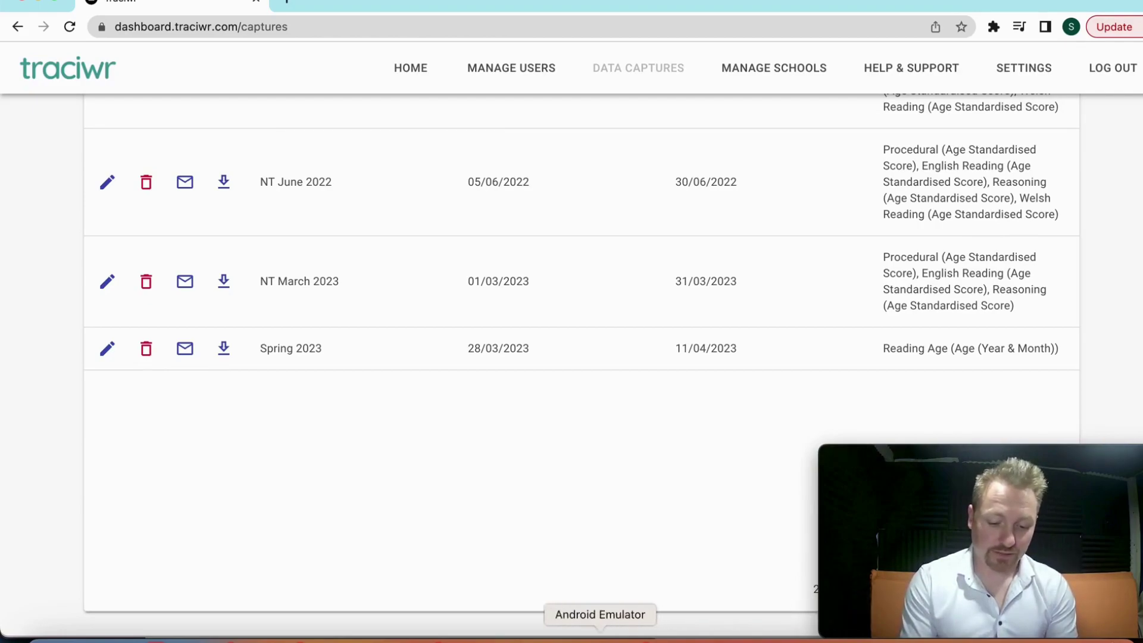
Switch to the teacher's incognito Traciwr window and open the notified Spring 2023 submission for cohort 5
right_click(531, 636)
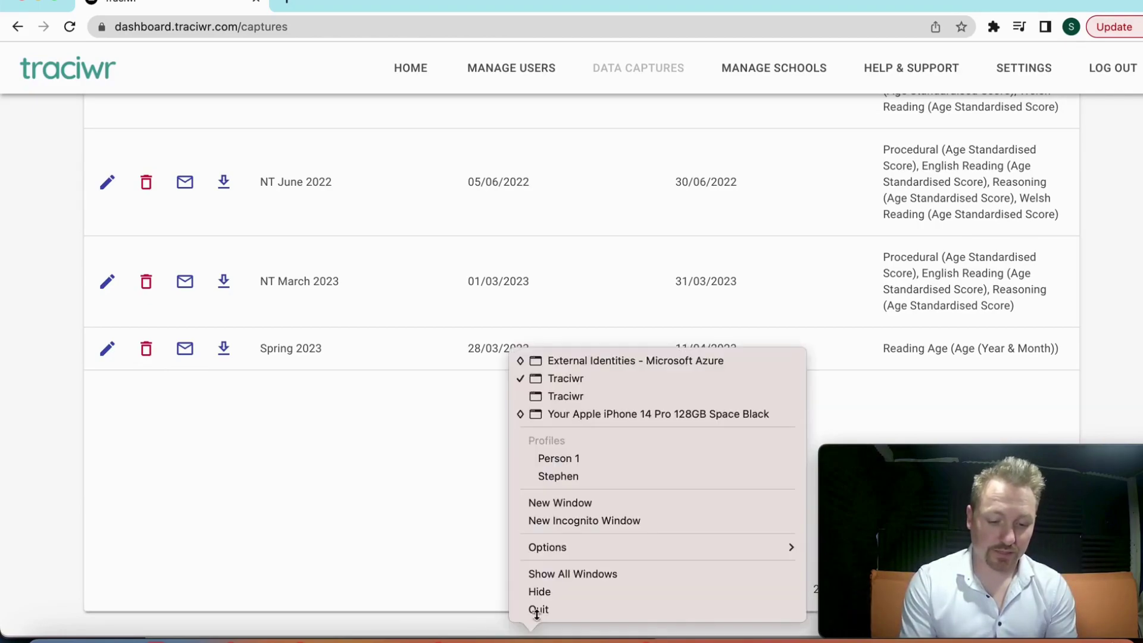
left_click(597, 395)
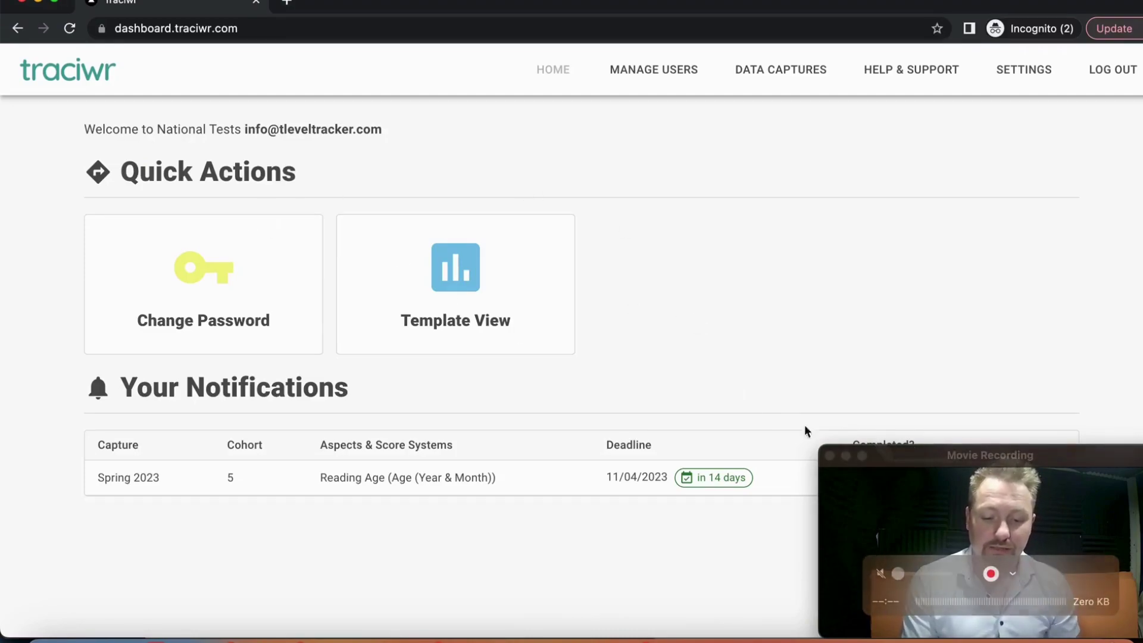
left_click(904, 463)
left_click_drag(904, 463, 905, 510)
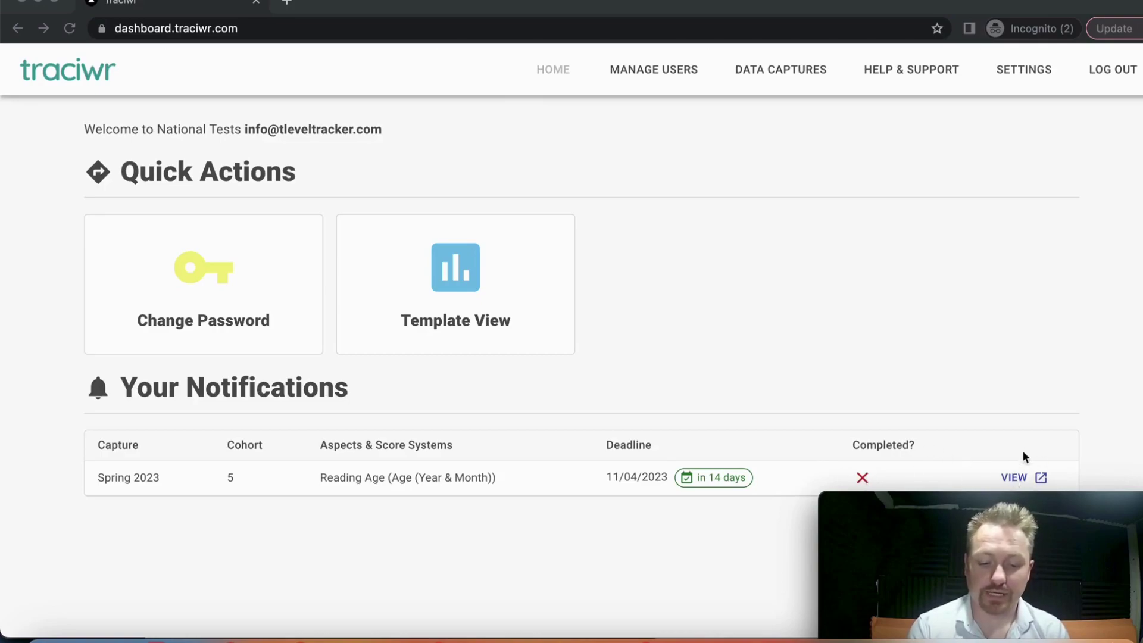
left_click(1025, 476)
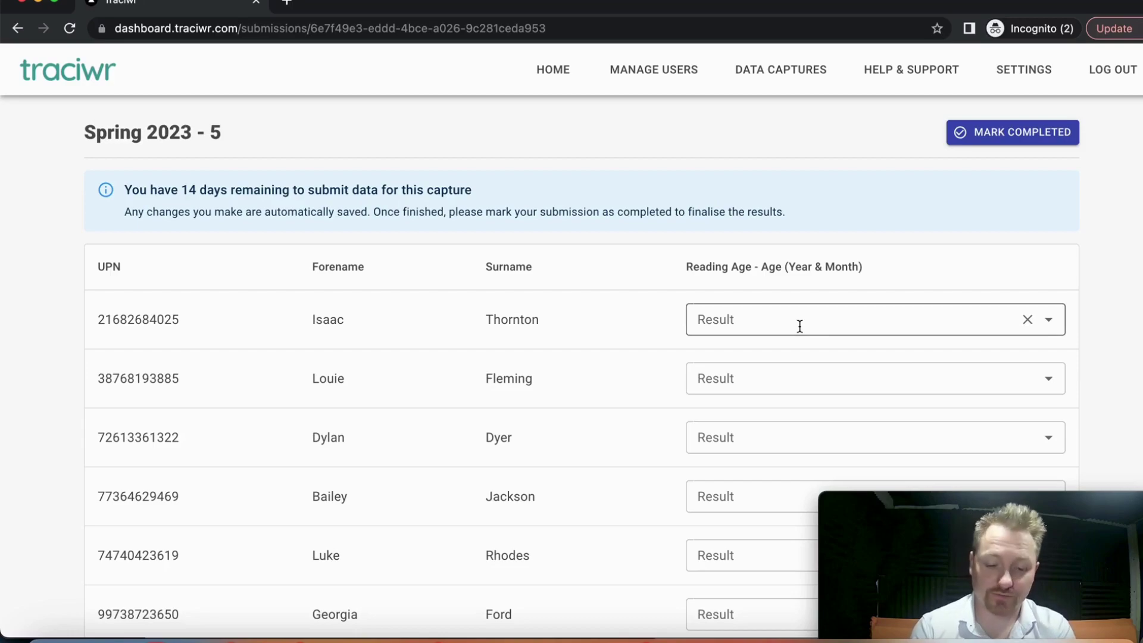
Set the first listed student's Reading Age result to 6 years 8 months
scroll(430, 414, "down", 15)
scroll(430, 413, "up", 8)
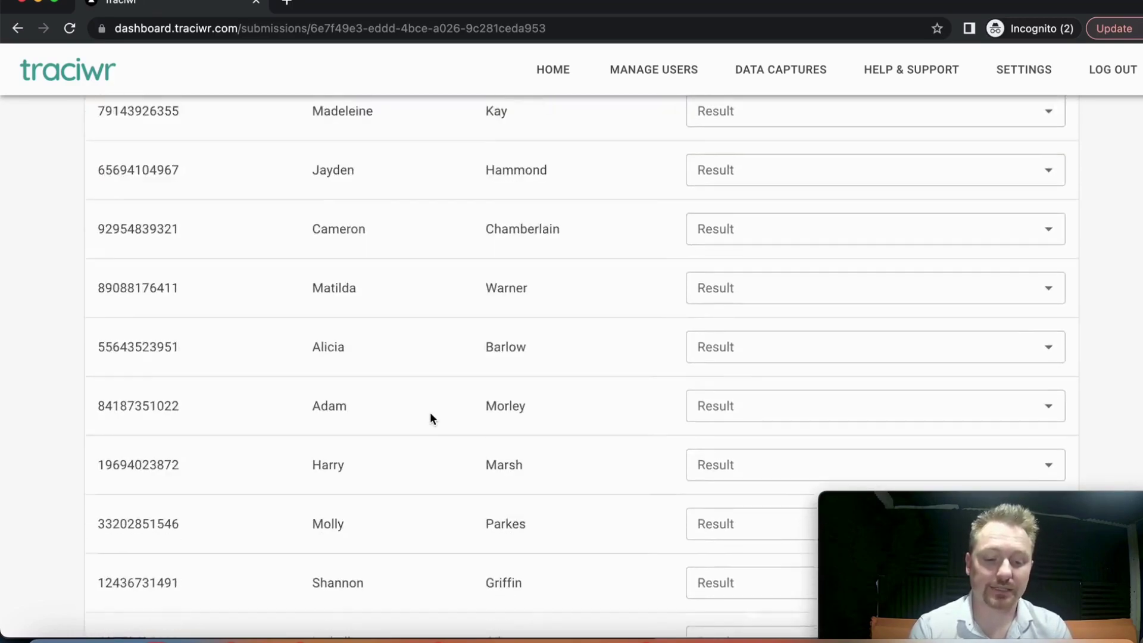
scroll(430, 412, "up", 6)
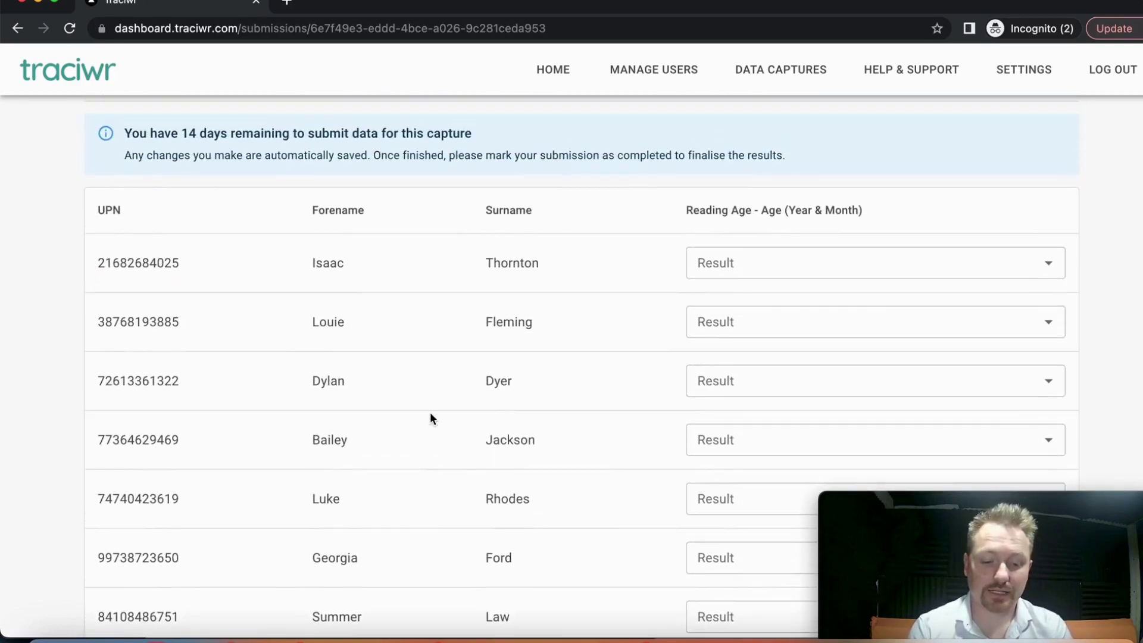
left_click(766, 263)
type("6 ye")
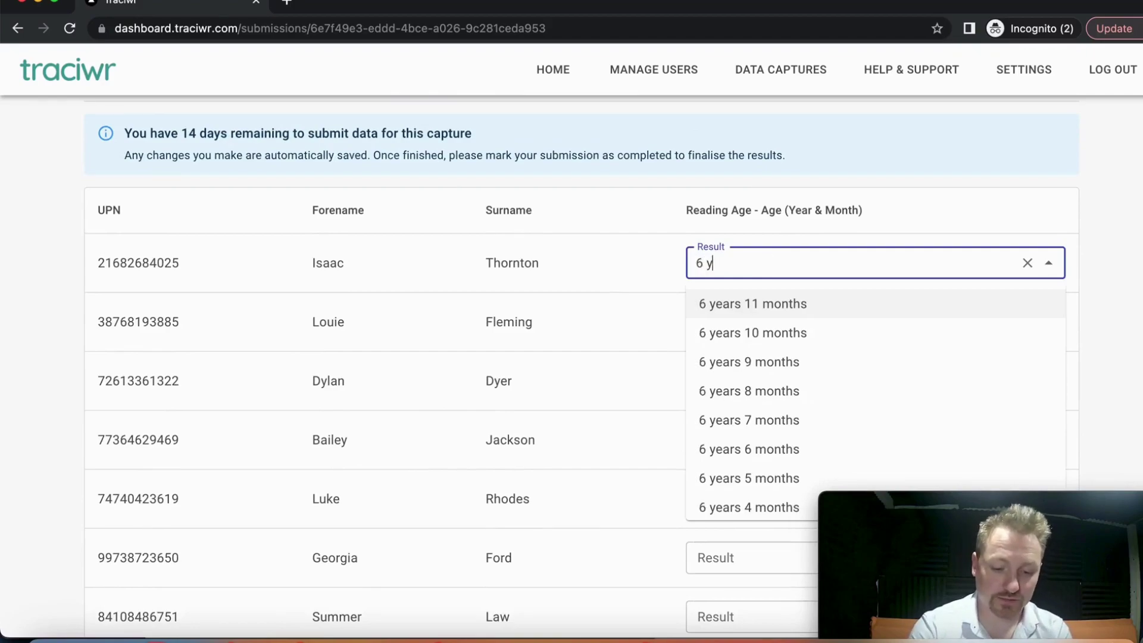
left_click(752, 390)
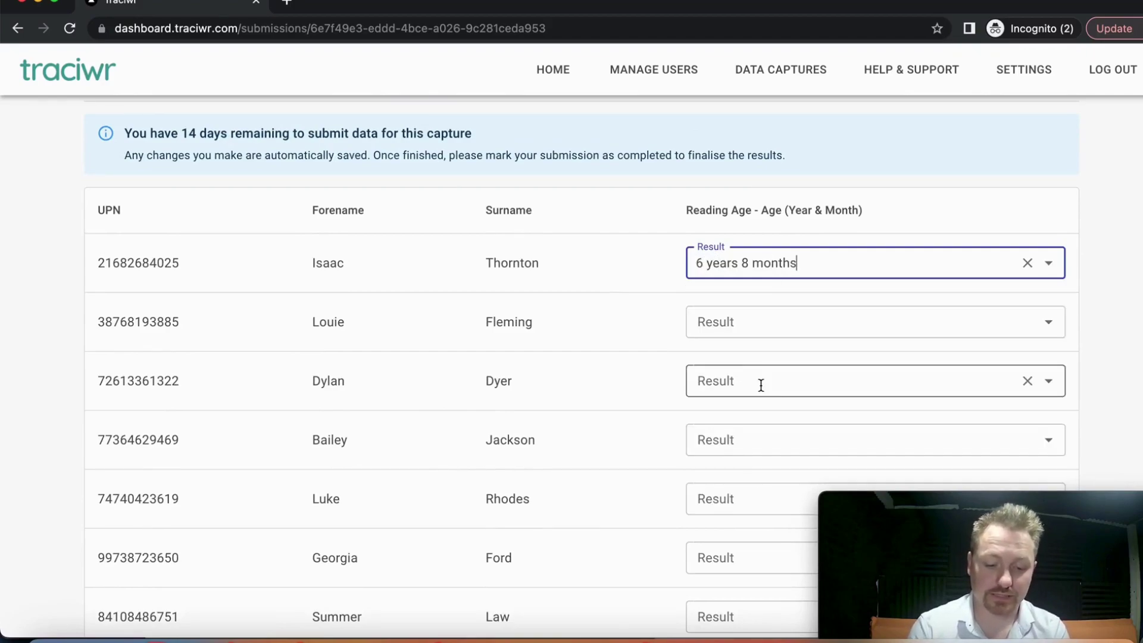
Set the second listed student's Reading Age result to 7 years 9 months
left_click(732, 322)
type("7 ye")
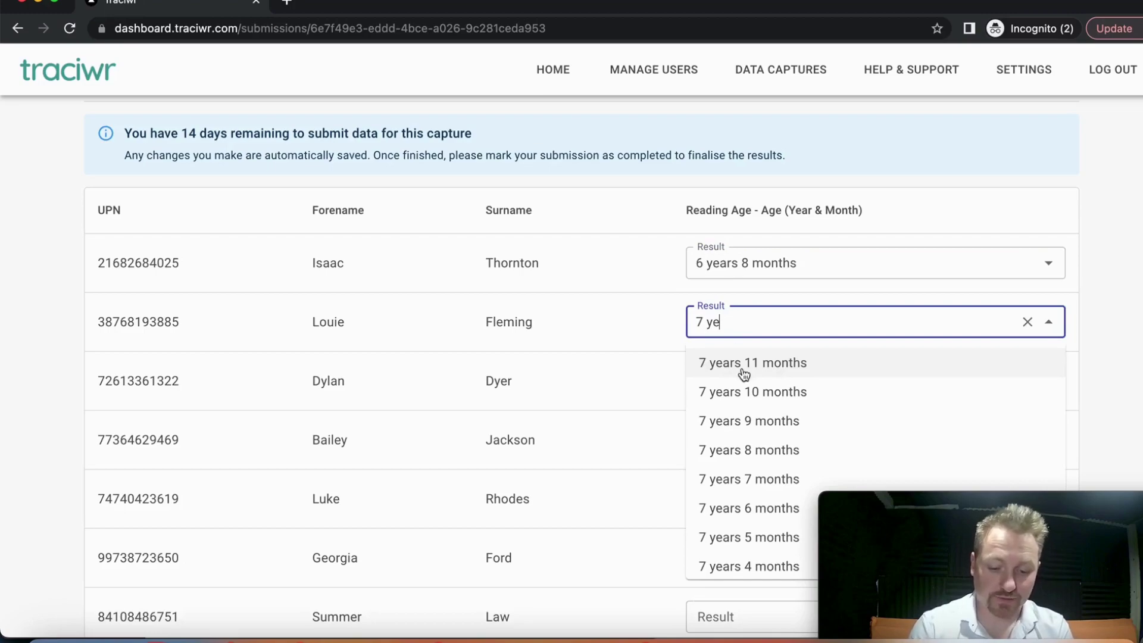
left_click(738, 422)
Set the third listed student's Reading Age result to 5 years 6 months
left_click(725, 382)
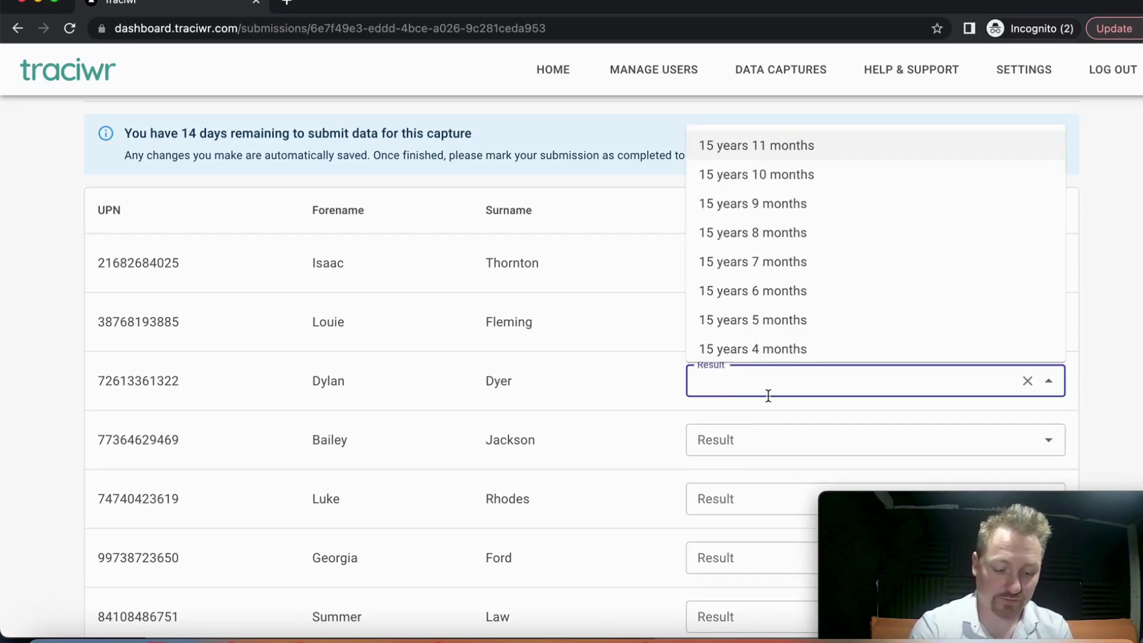
type("5 yea")
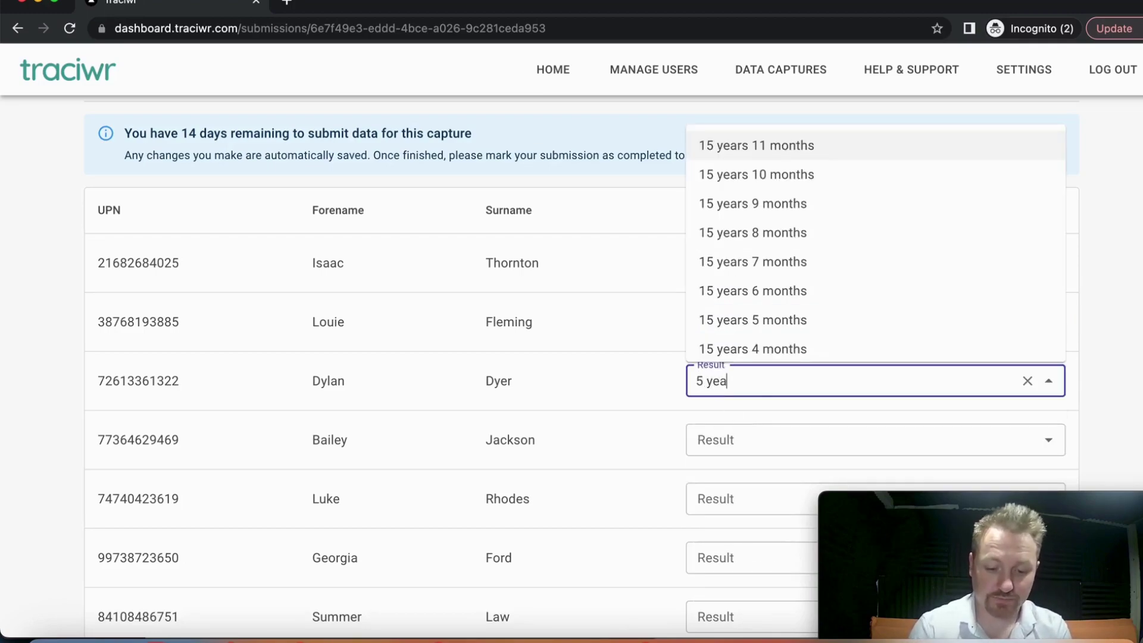
type("s")
key("BackSpace")
type("rs 6")
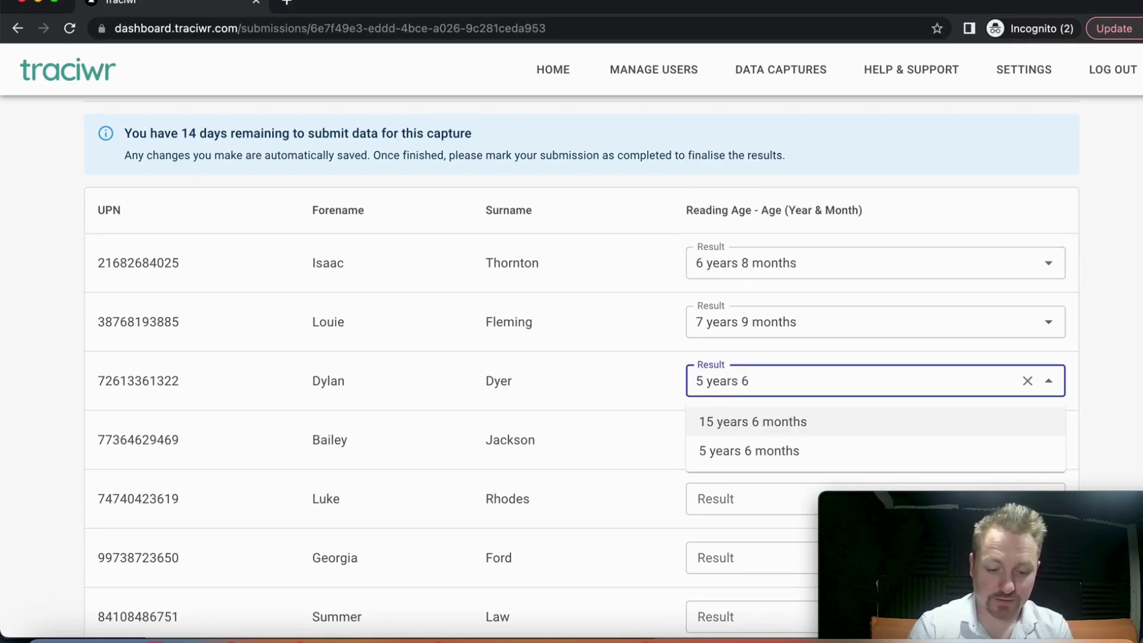
left_click(752, 451)
left_click(635, 386)
Set the fourth listed student's Reading Age result to 12 years 5 months
scroll(635, 385, "down", 1)
scroll(634, 386, "down", 2)
left_click(744, 212)
scroll(760, 403, "down", 10)
left_click(764, 408)
scroll(760, 409, "down", 3)
scroll(771, 172, "up", 2)
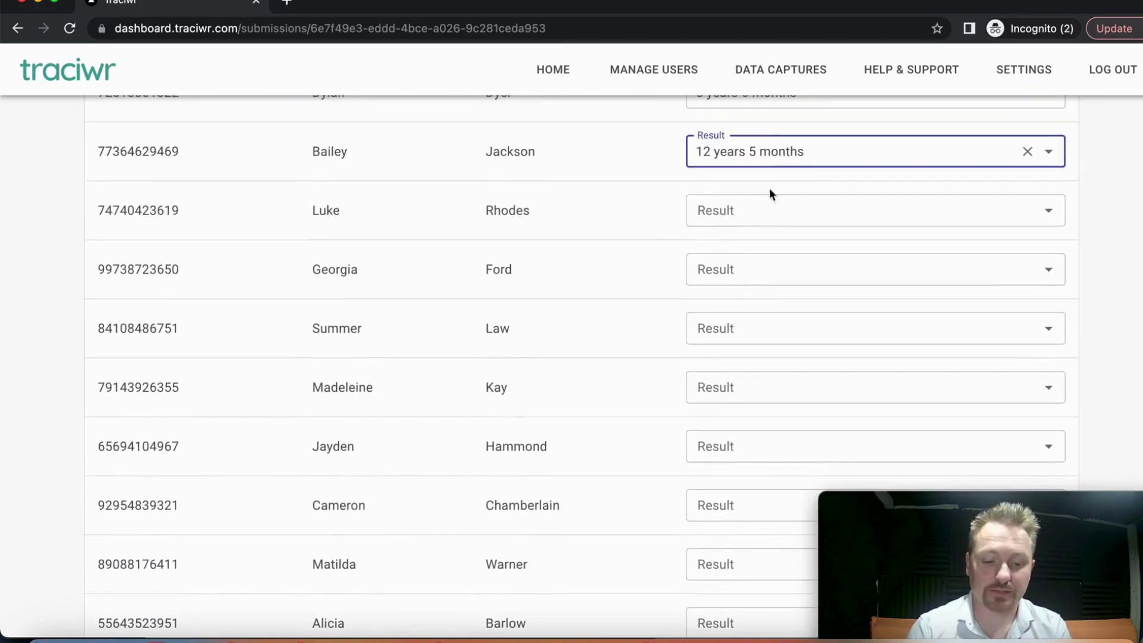
Set the fifth listed student's Reading Age result to 10 years 7 months
left_click(744, 212)
scroll(729, 403, "down", 10)
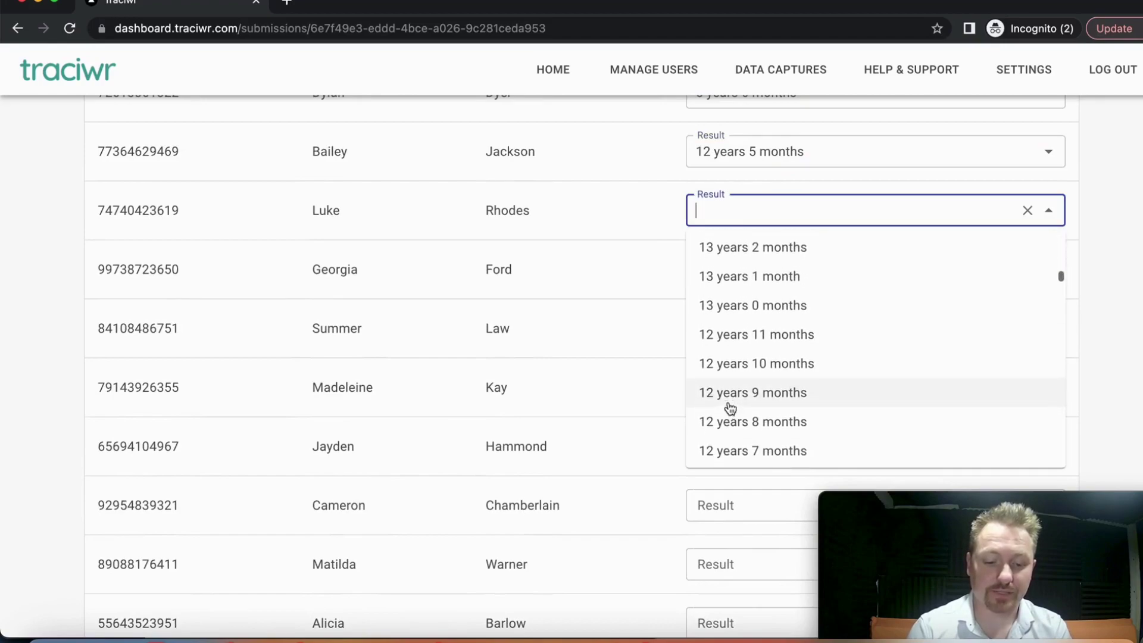
scroll(731, 408, "down", 1)
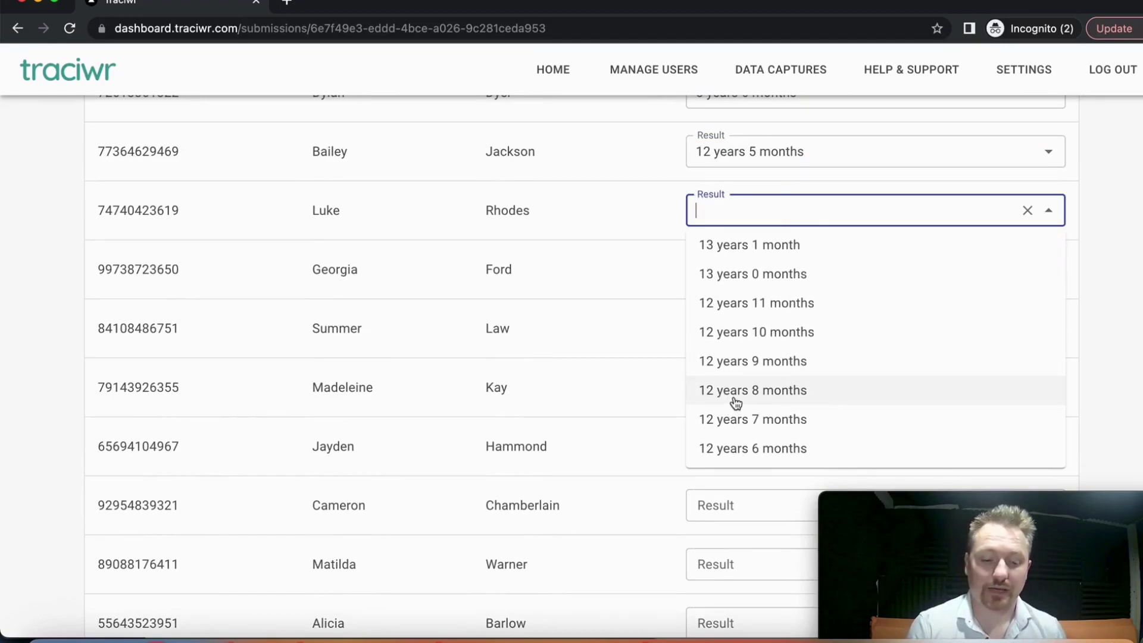
scroll(736, 403, "down", 10)
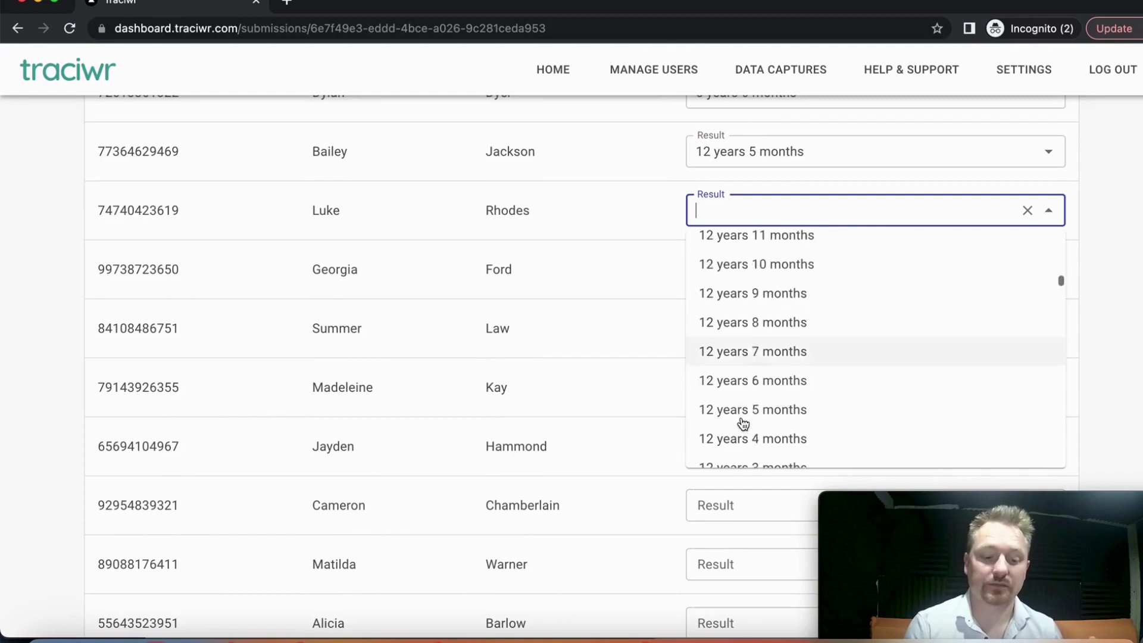
left_click(740, 404)
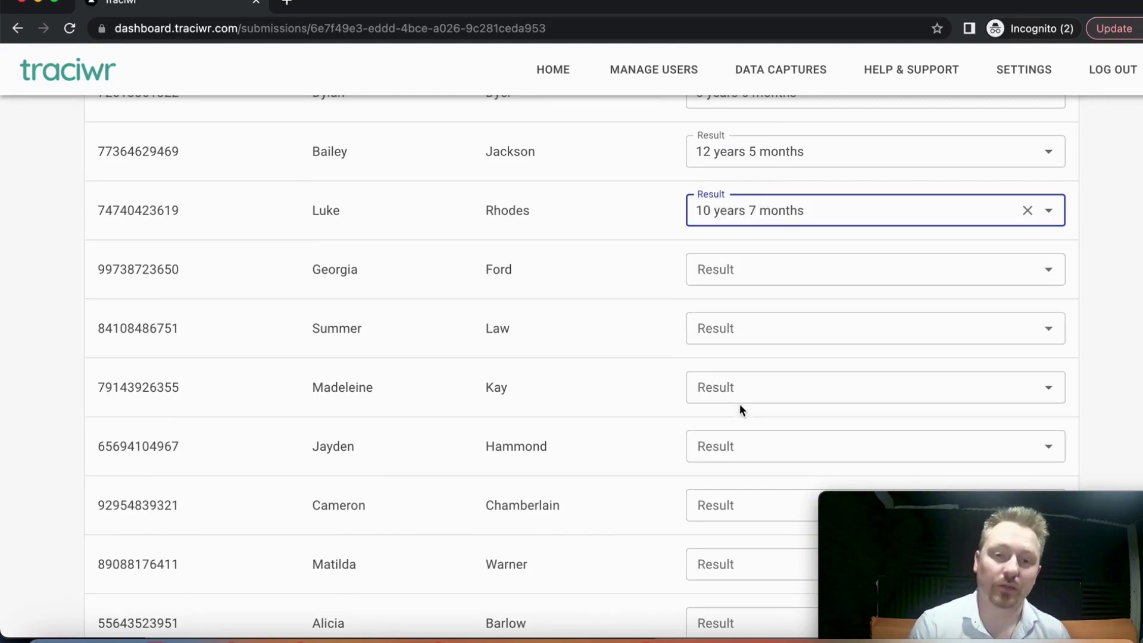
left_click(628, 384)
scroll(629, 382, "down", 3)
scroll(629, 382, "up", 9)
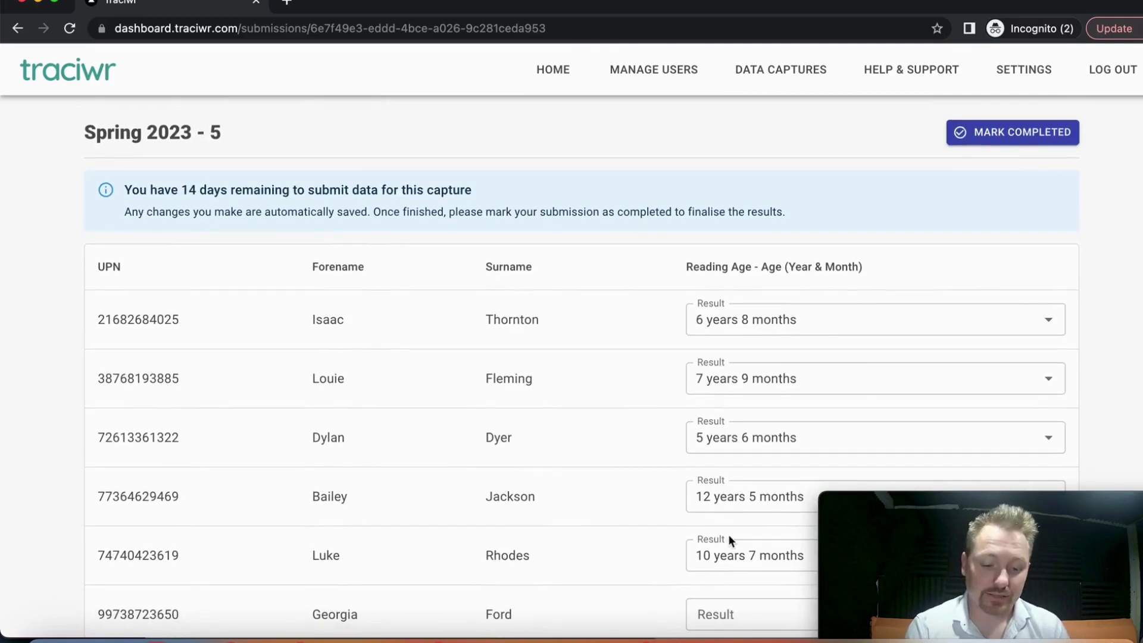
Return to the administrator's Traciwr window and open the Spring 2023 capture to review its submitted results
right_click(531, 635)
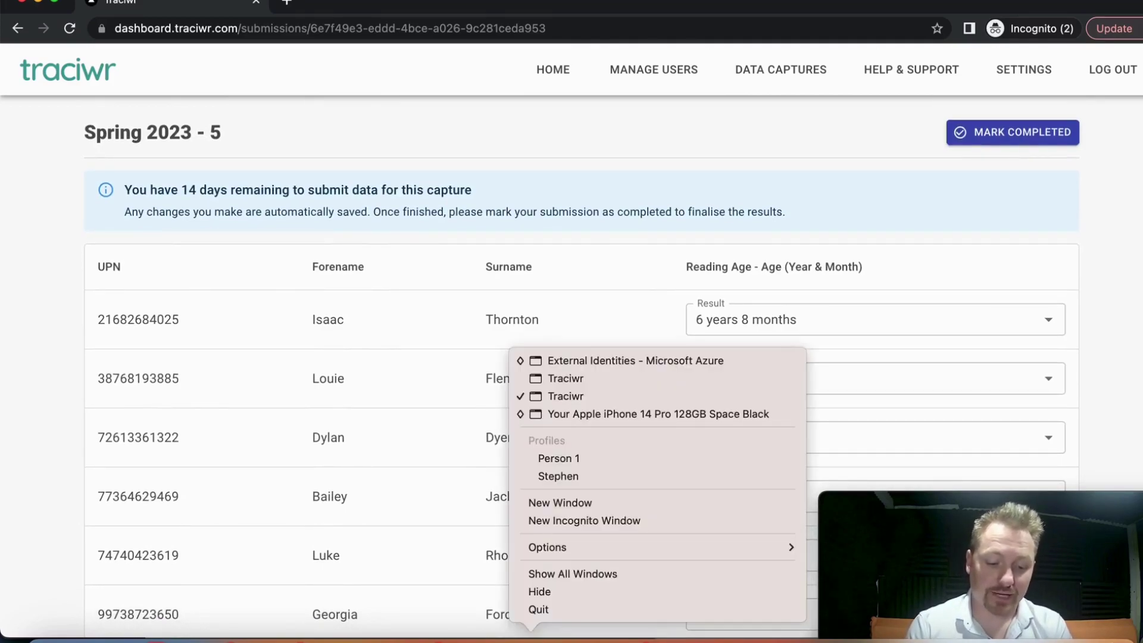
left_click(581, 379)
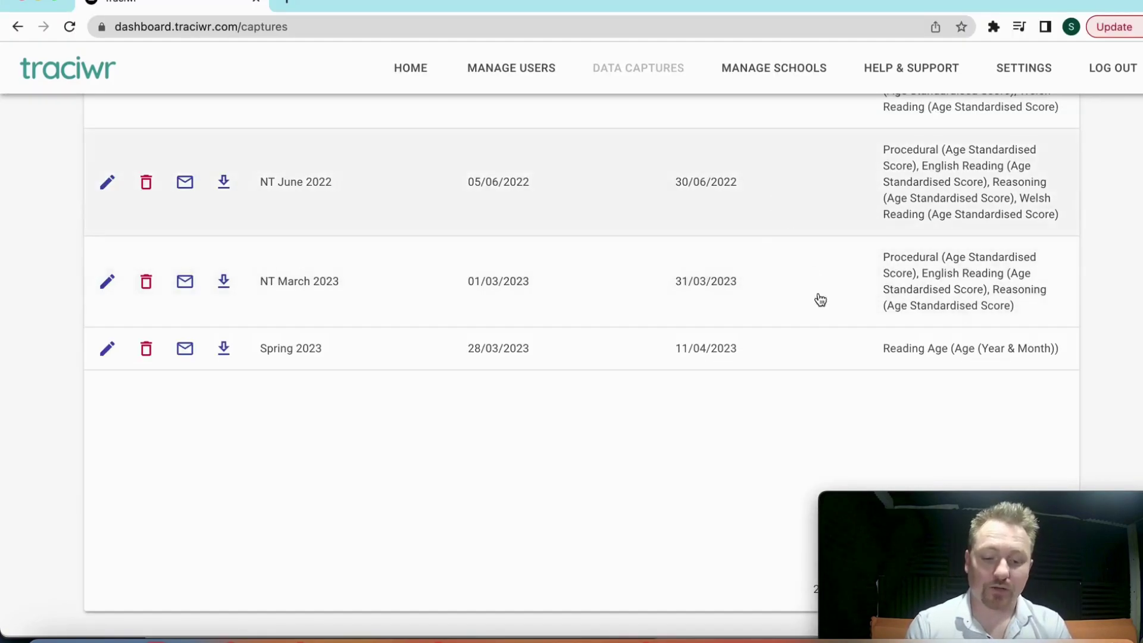
left_click(307, 351)
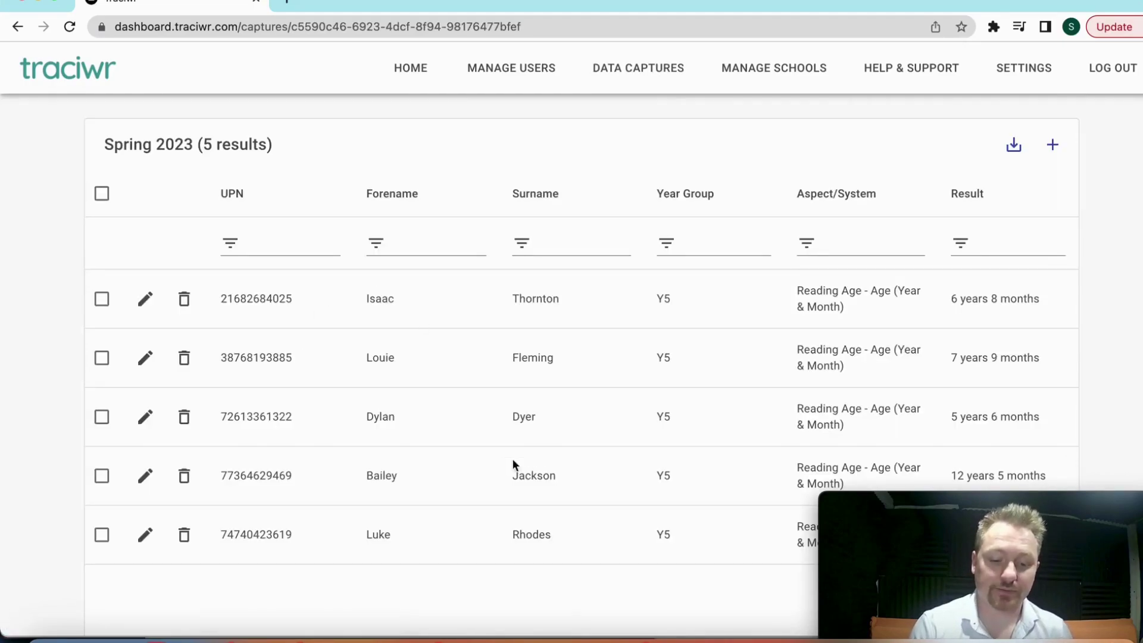
scroll(510, 449, "down", 3)
scroll(498, 422, "up", 5)
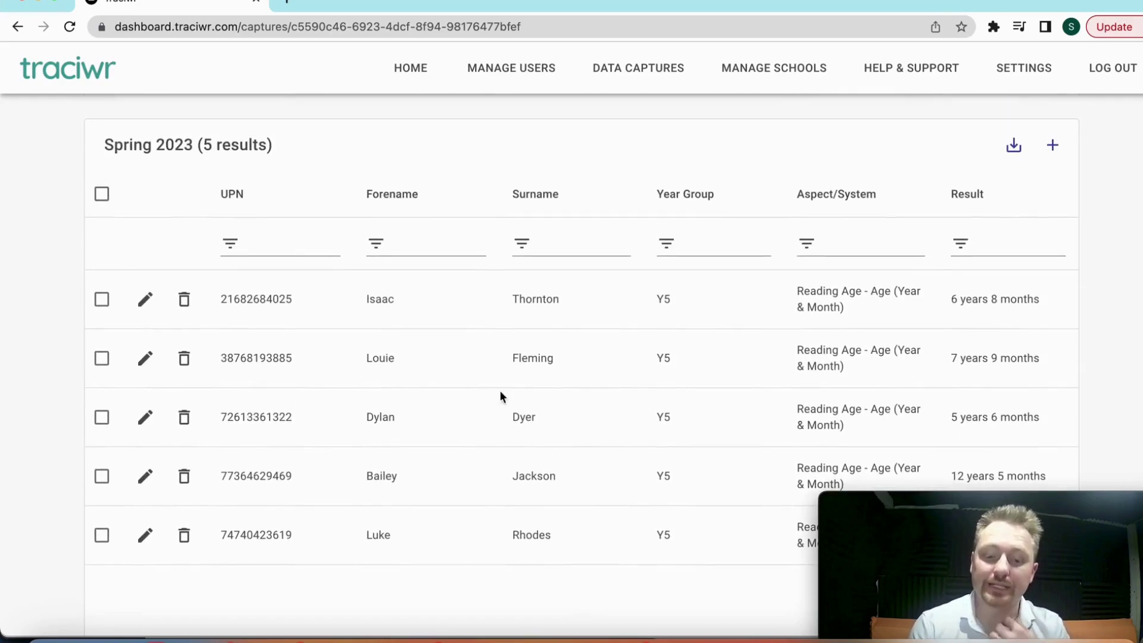